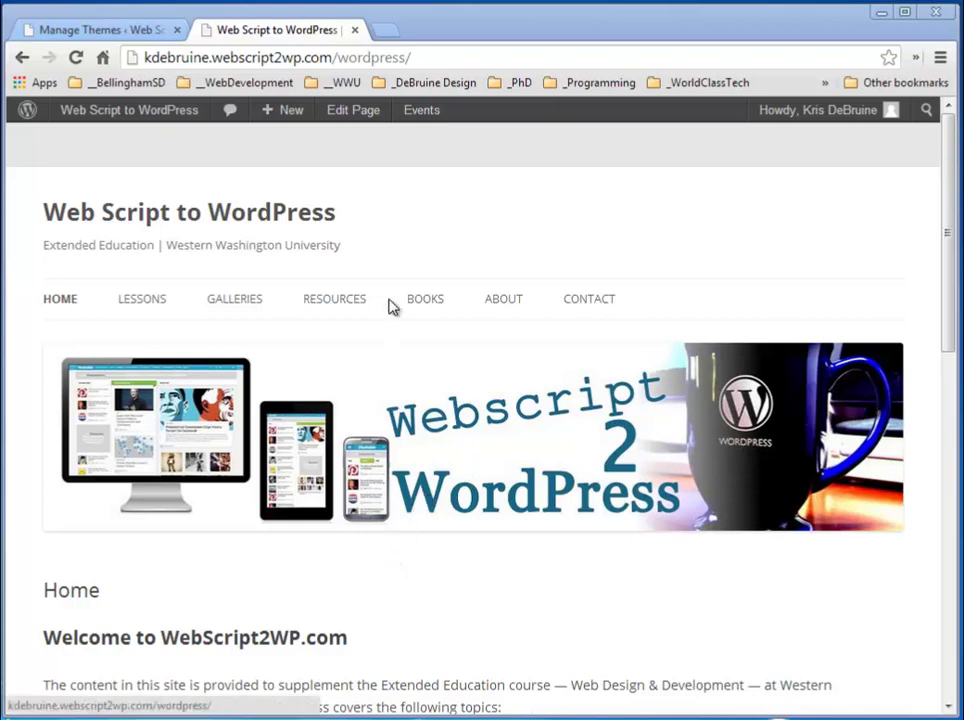
# Step: Open the Tester Theme's Header (header.php) template in the Appearance theme editor
pyautogui.click(97, 30)
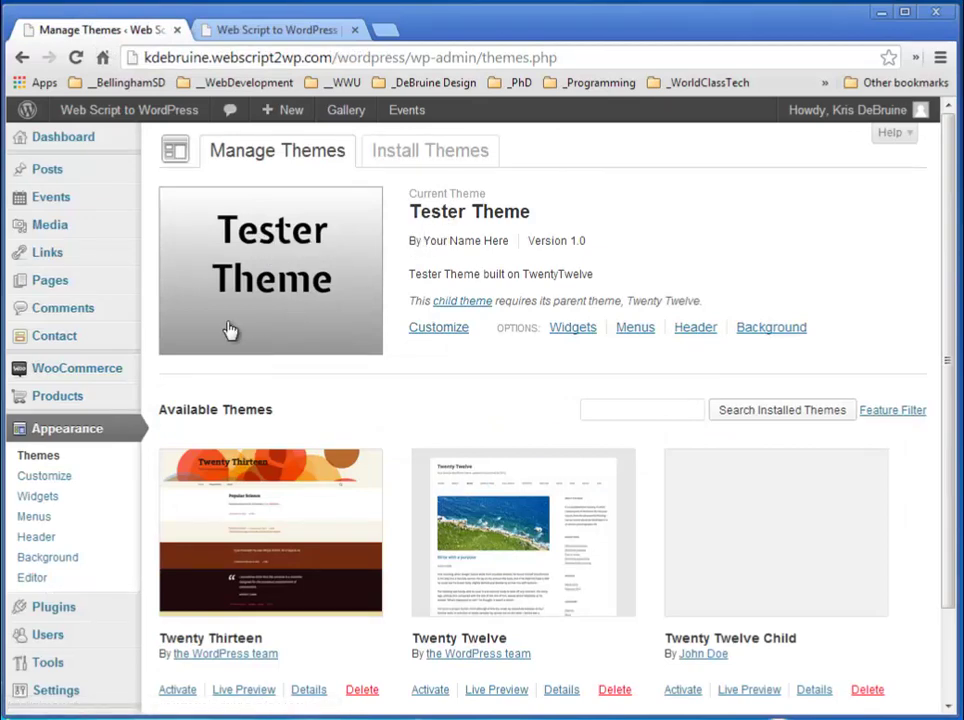
pyautogui.click(40, 589)
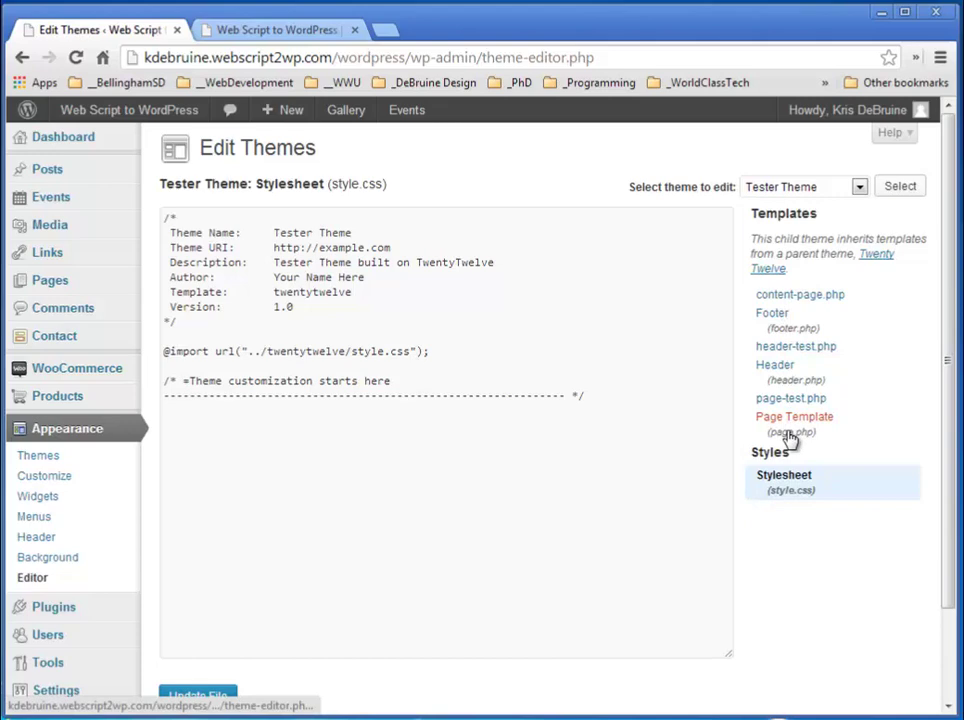
pyautogui.click(776, 366)
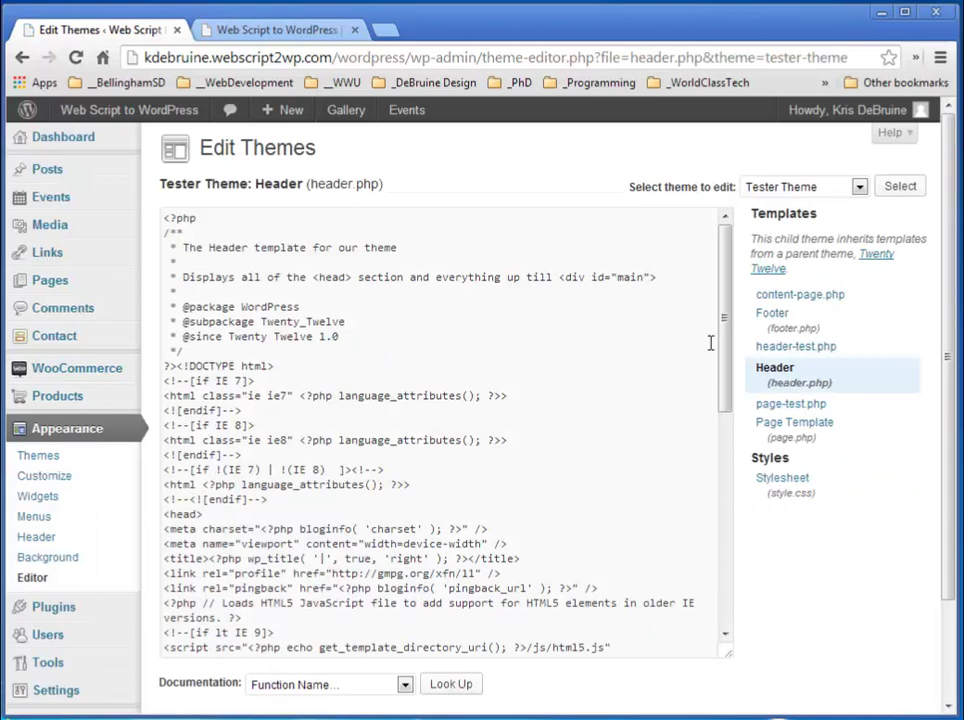
# Step: Mark the site-navigation block, then scroll header.php back up to the body markup
pyautogui.moveTo(728, 312); pyautogui.dragTo(722, 528)
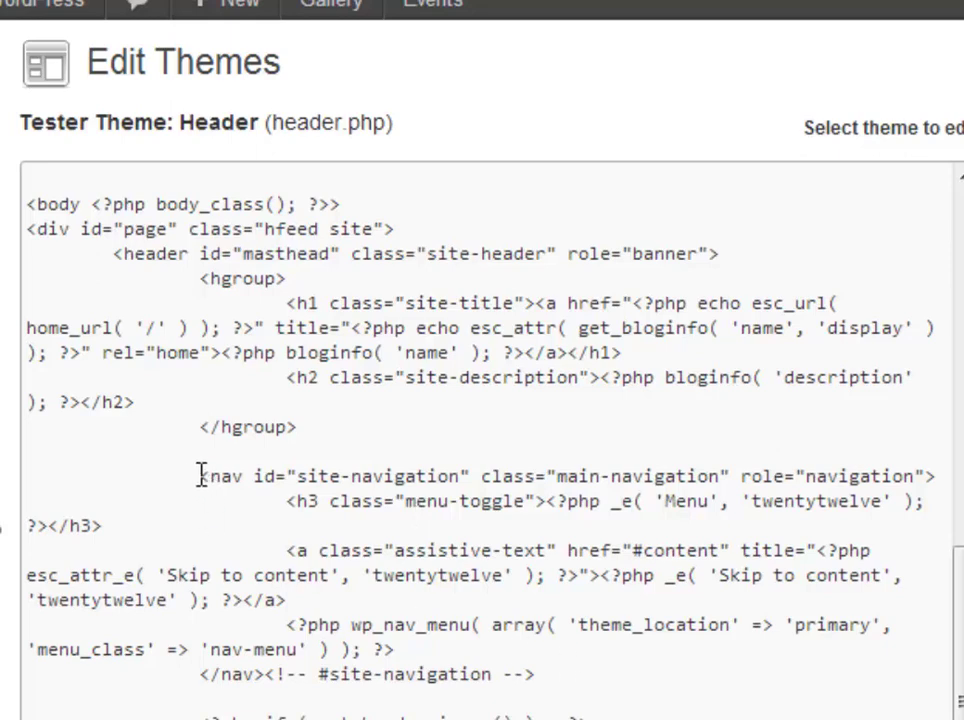
pyautogui.moveTo(200, 477); pyautogui.dragTo(562, 684)
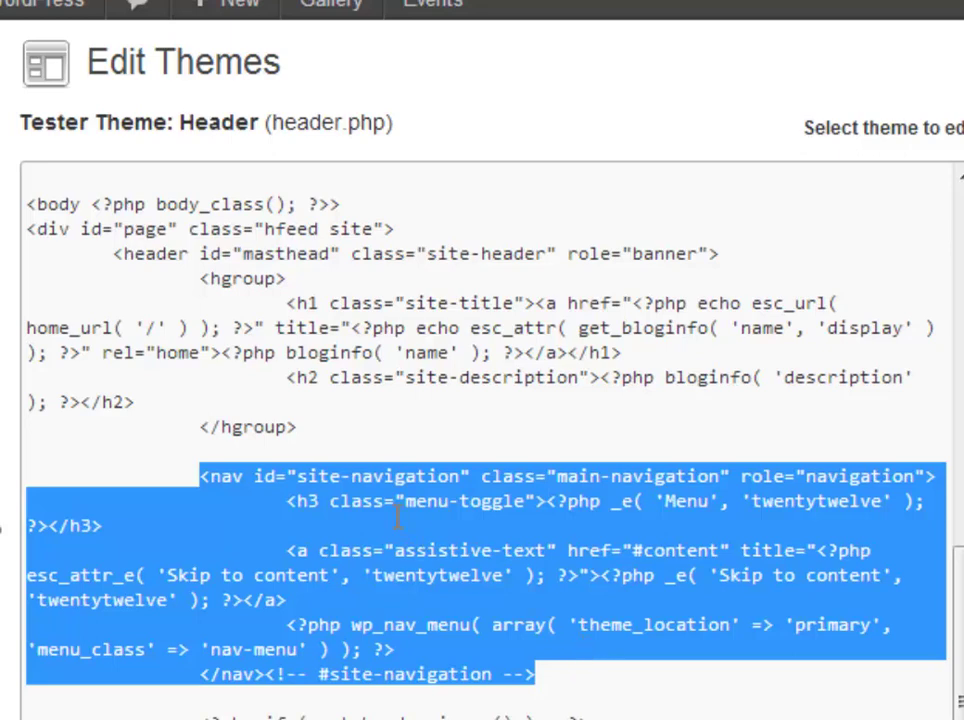
pyautogui.scroll(3, 480, 440)
pyautogui.scroll(1, 958, 575)
pyautogui.scroll(1, 958, 575)
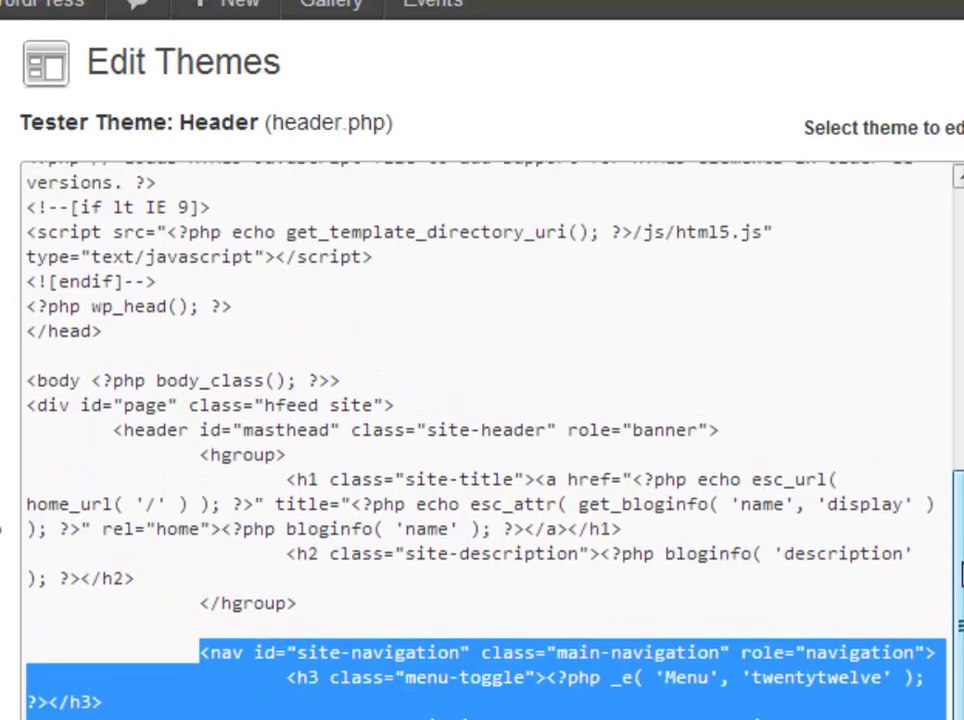
pyautogui.scroll(1, 958, 575)
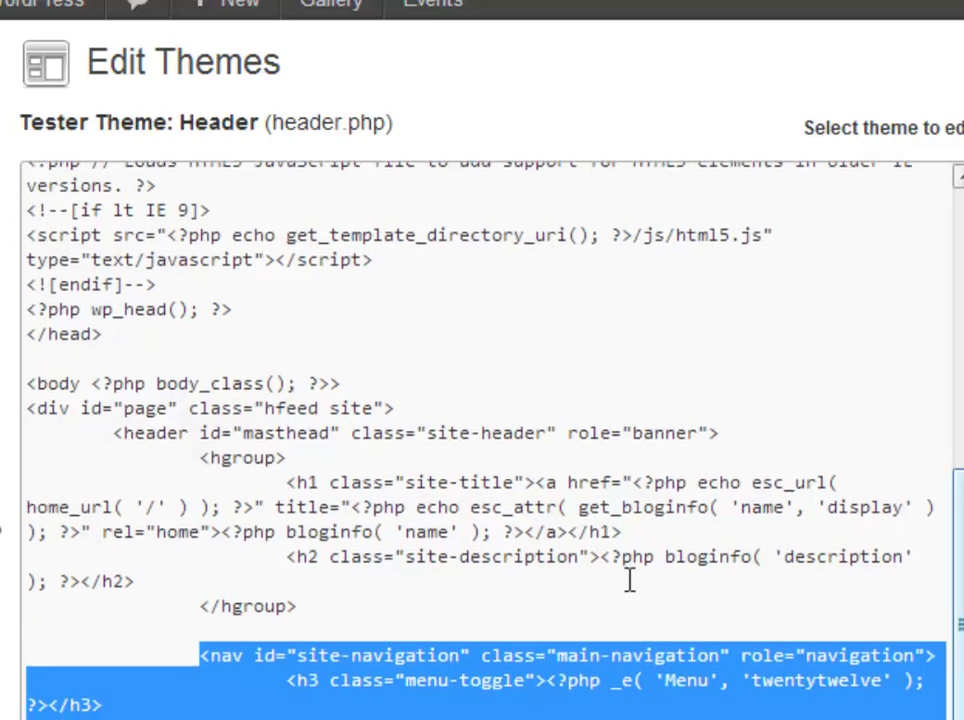
# Step: Highlight the body, page div, masthead header and hgroup tags in header.php
pyautogui.doubleClick(58, 383)
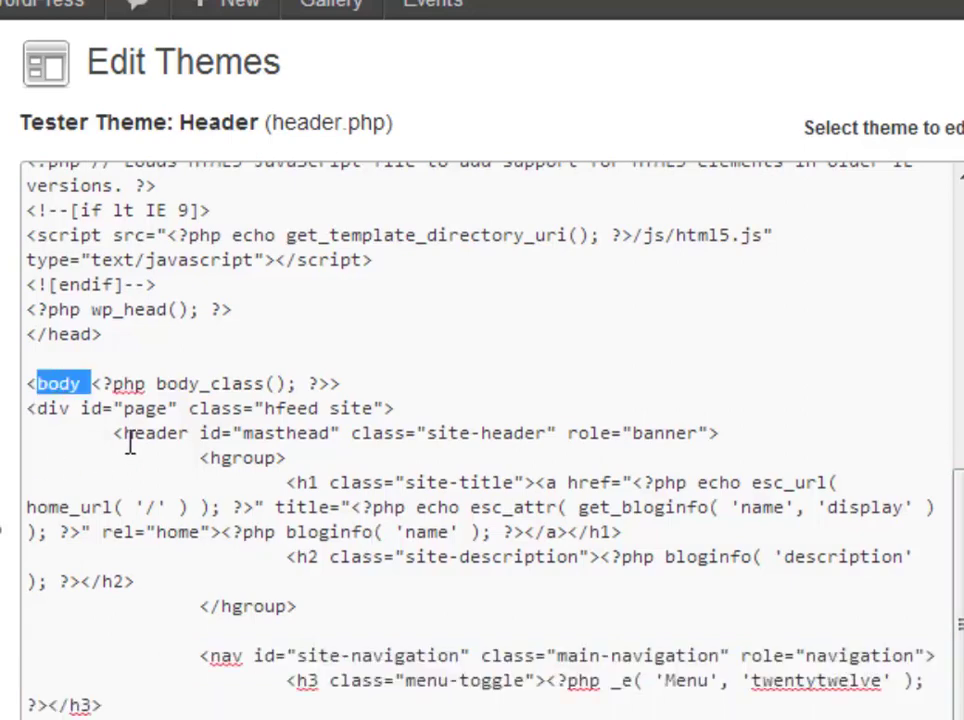
pyautogui.doubleClick(50, 410)
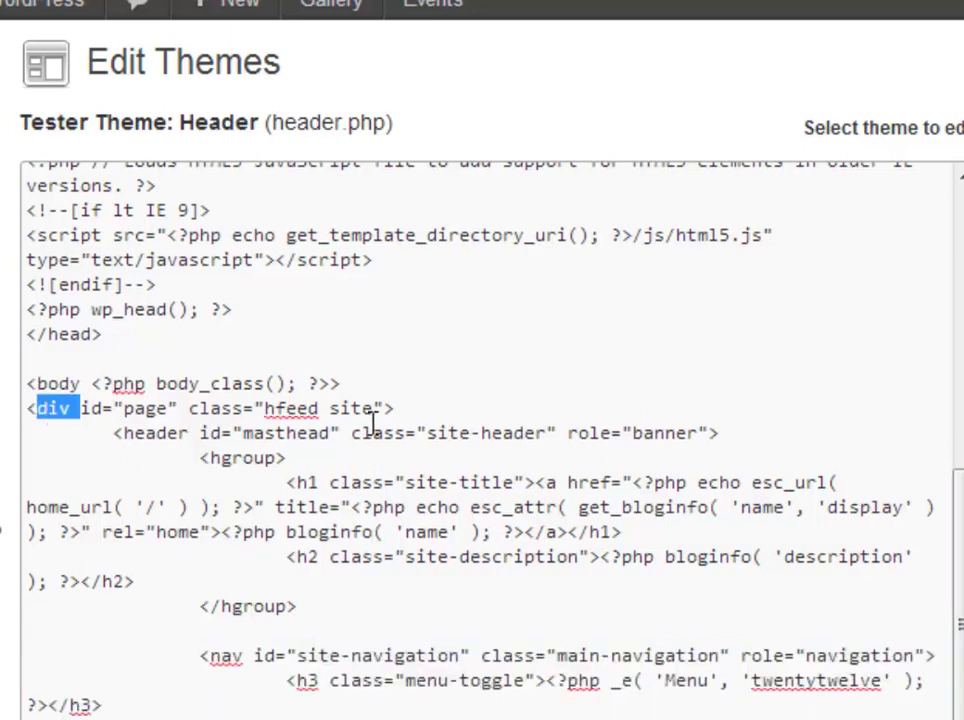
pyautogui.doubleClick(152, 436)
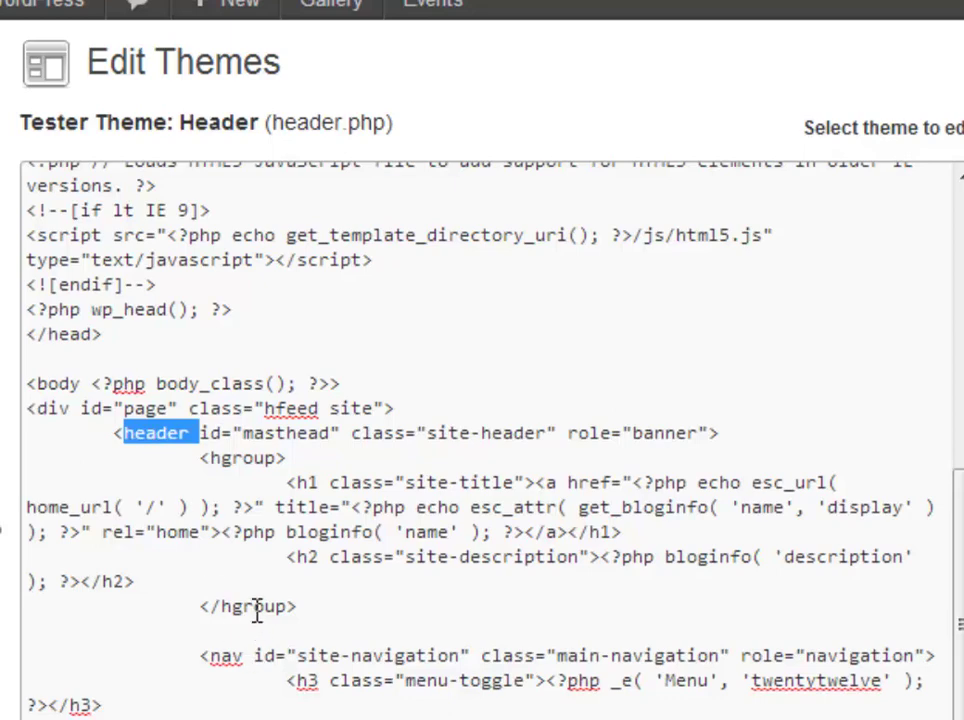
pyautogui.click(252, 470)
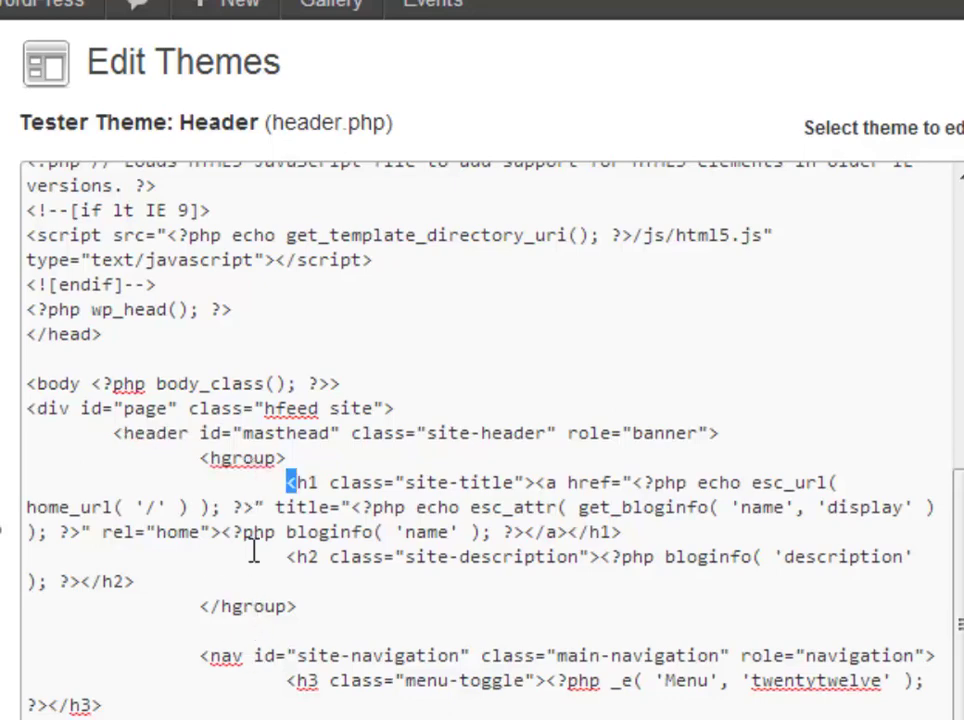
pyautogui.doubleClick(235, 458)
pyautogui.doubleClick(262, 605)
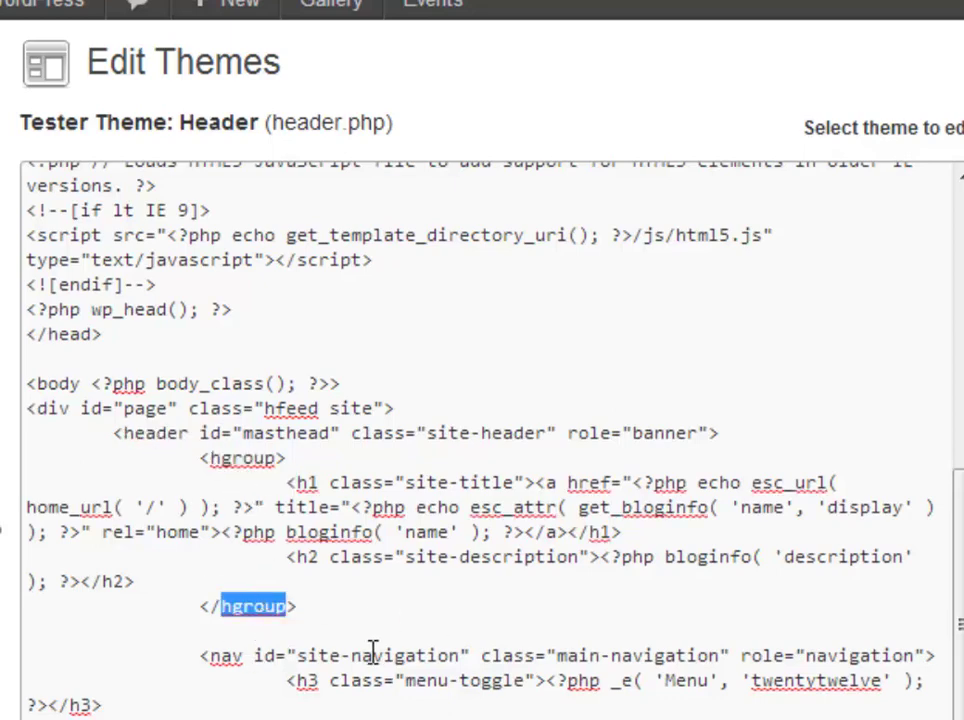
# Step: Select from <nav id="site-navigation"> through the </nav><!-- #site-navigation --> closing comment
pyautogui.scroll(-2, 958, 608)
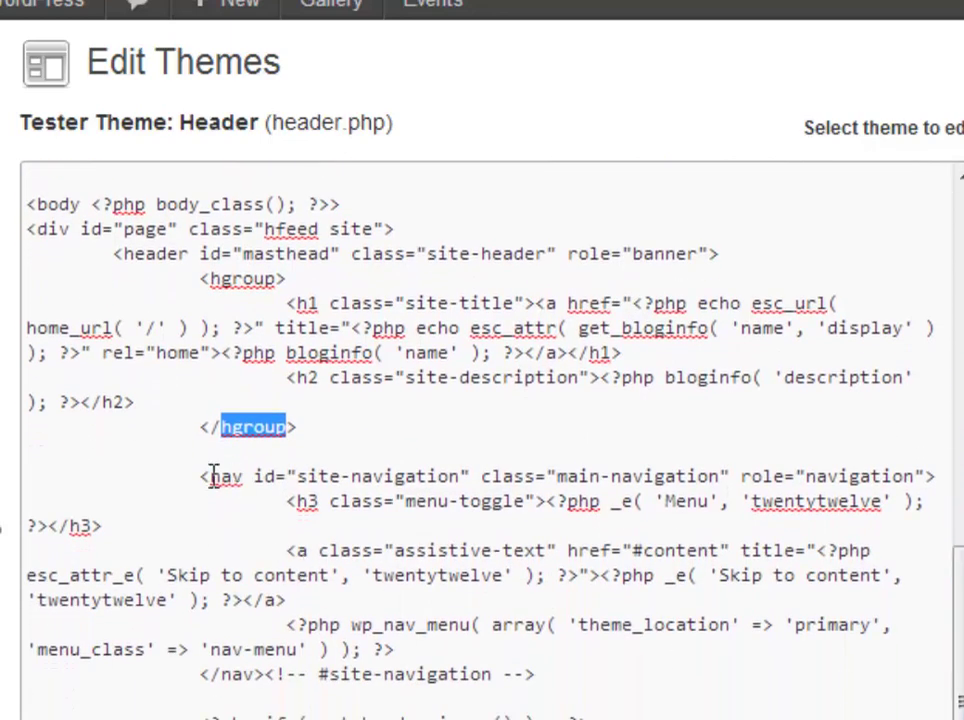
pyautogui.moveTo(201, 477); pyautogui.dragTo(583, 690)
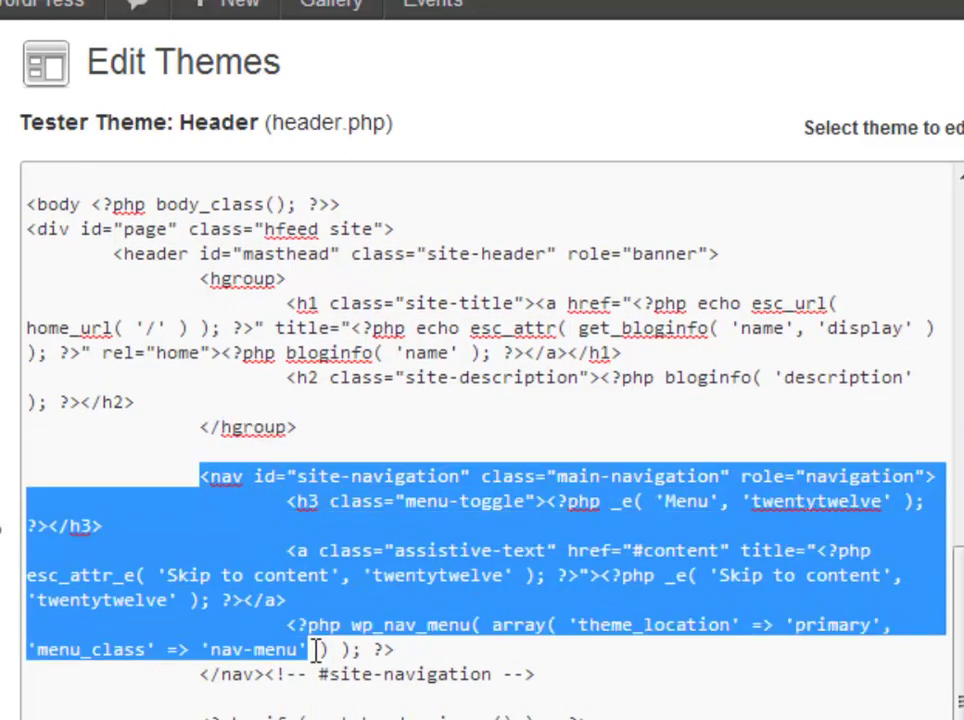
pyautogui.click(583, 670)
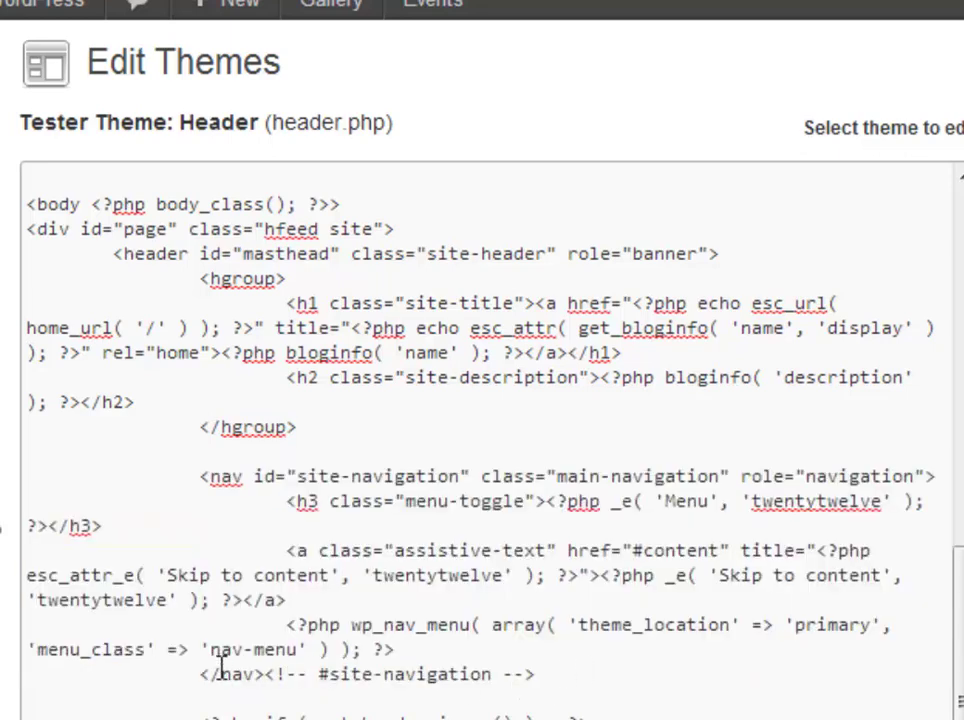
pyautogui.moveTo(562, 672); pyautogui.dragTo(268, 676)
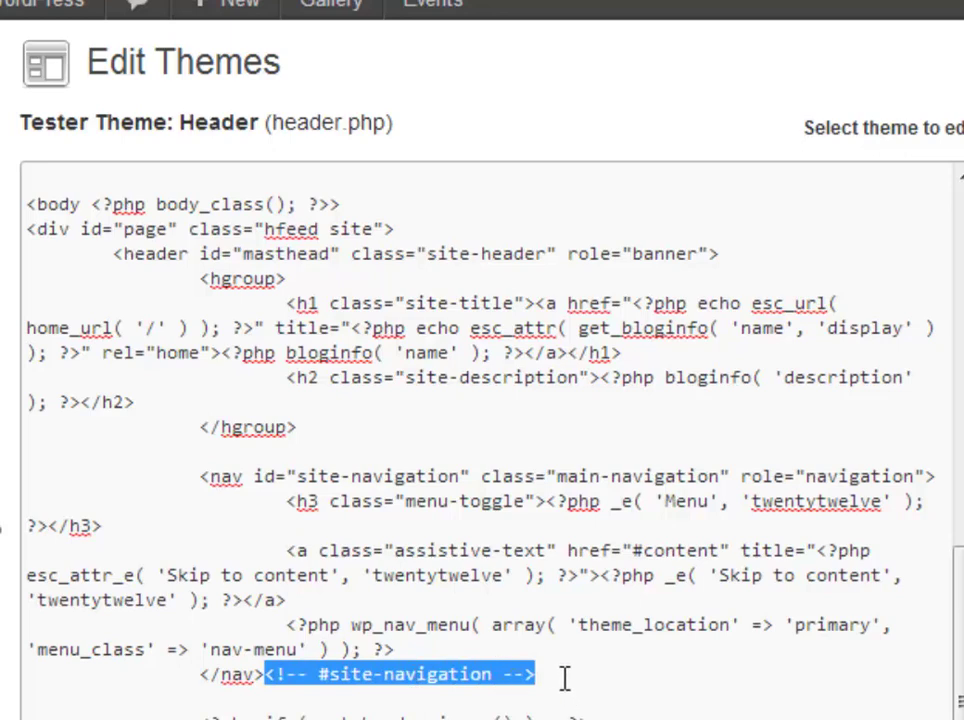
pyautogui.click(565, 678)
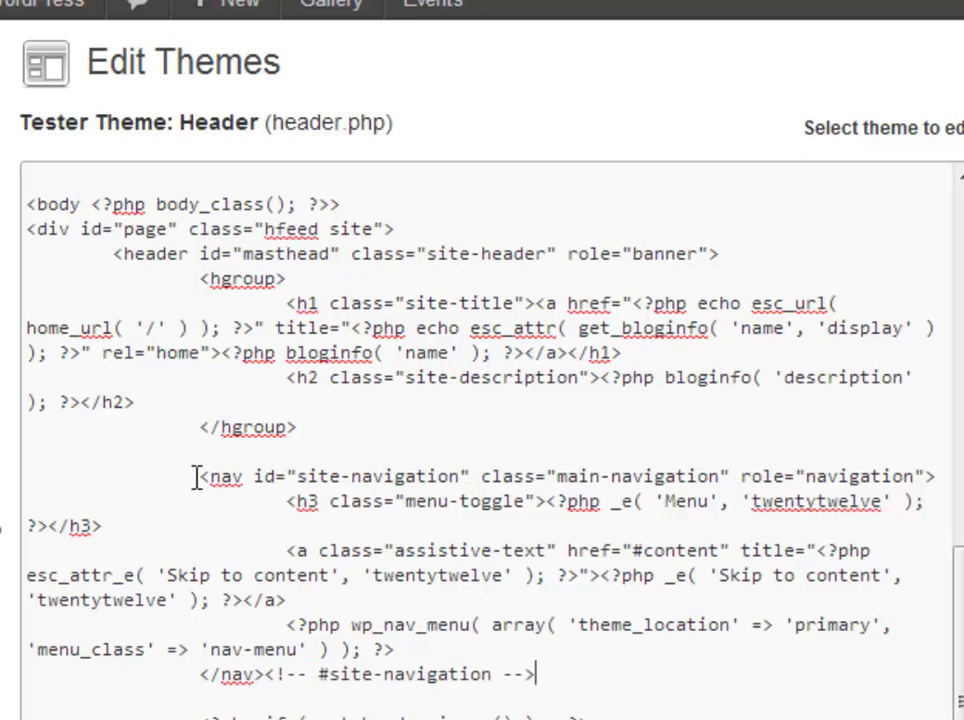
pyautogui.moveTo(197, 476); pyautogui.dragTo(568, 680)
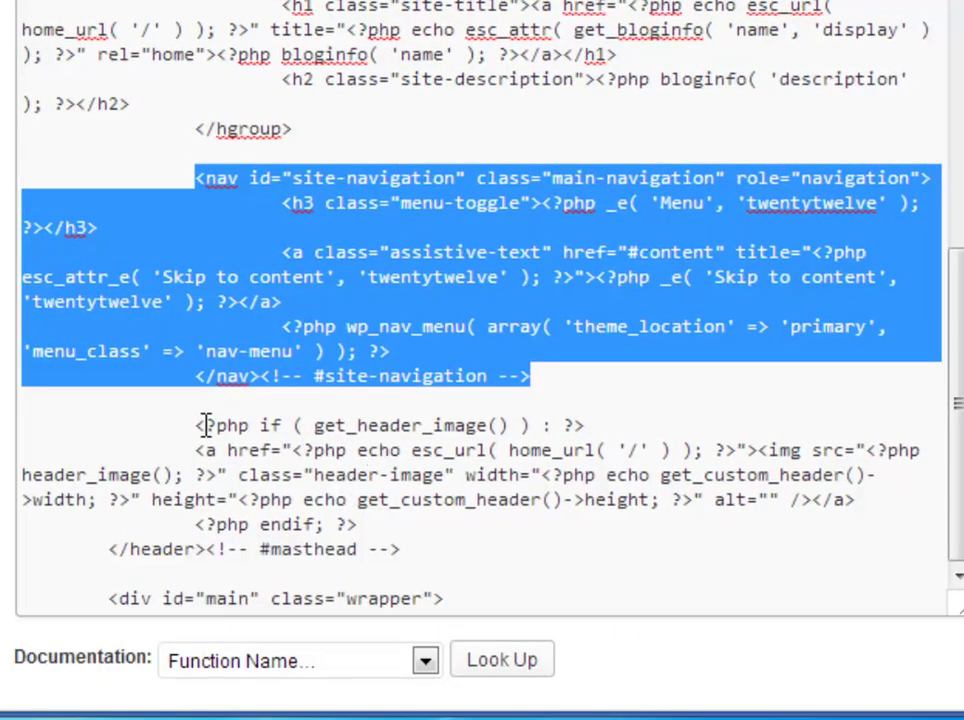
# Step: Point out the header image code, its <?php endif; ?> line and the closing </header> tag
pyautogui.moveTo(194, 426); pyautogui.dragTo(283, 426)
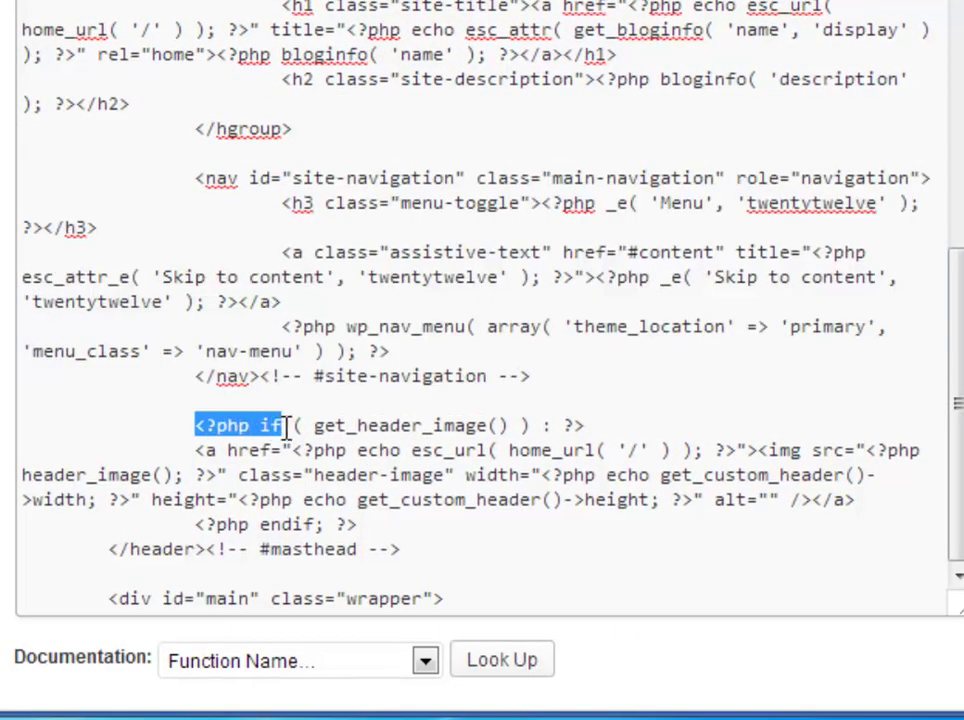
pyautogui.moveTo(359, 524); pyautogui.dragTo(162, 527)
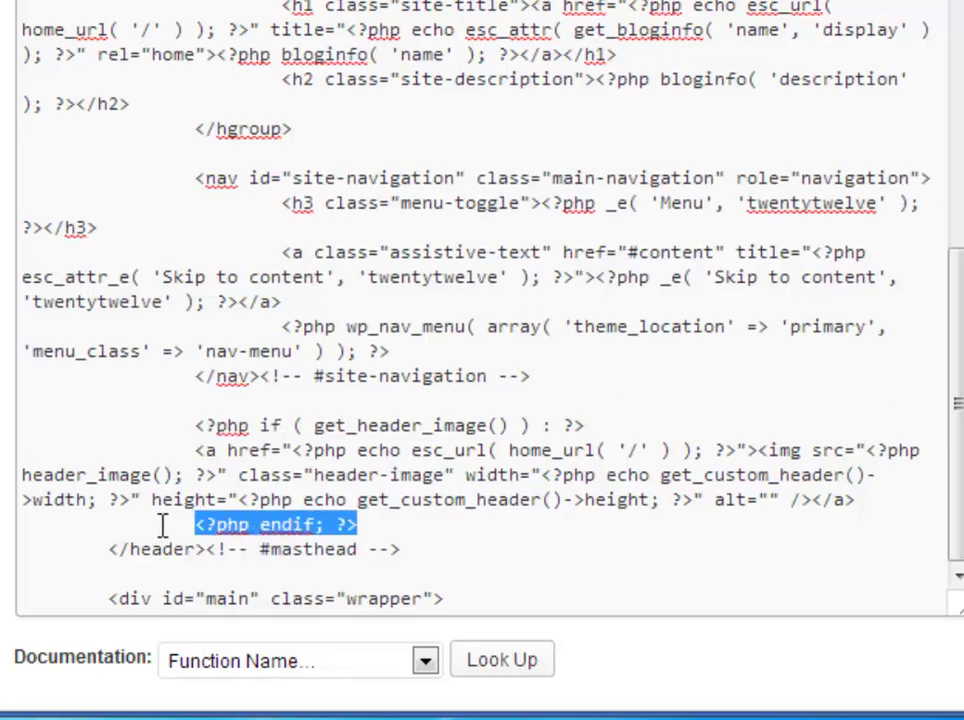
pyautogui.click(383, 523)
pyautogui.doubleClick(148, 552)
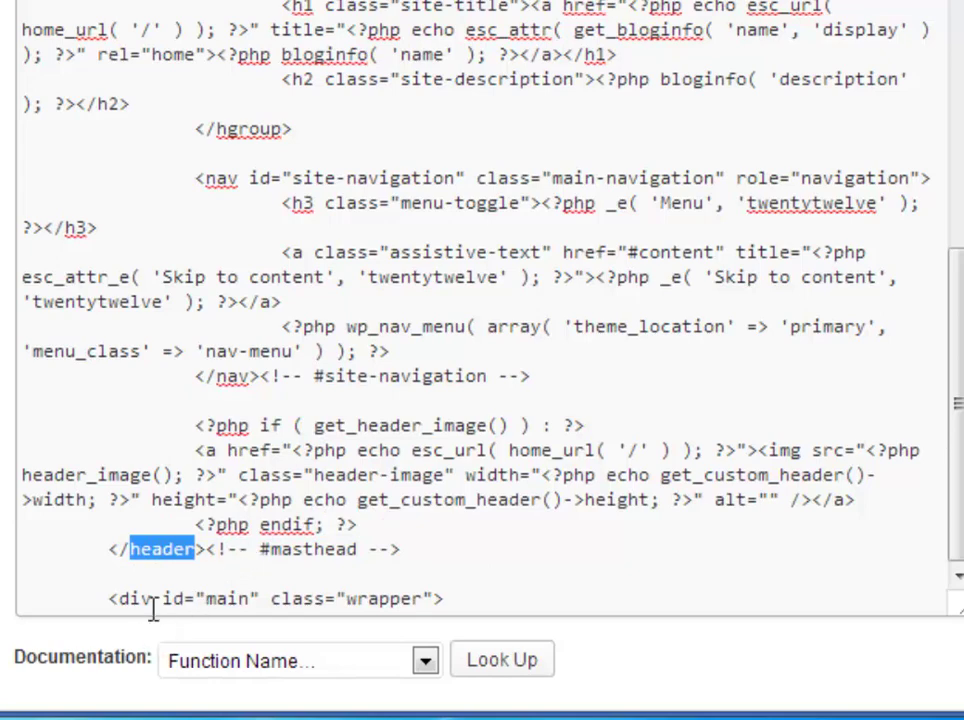
pyautogui.click(123, 411)
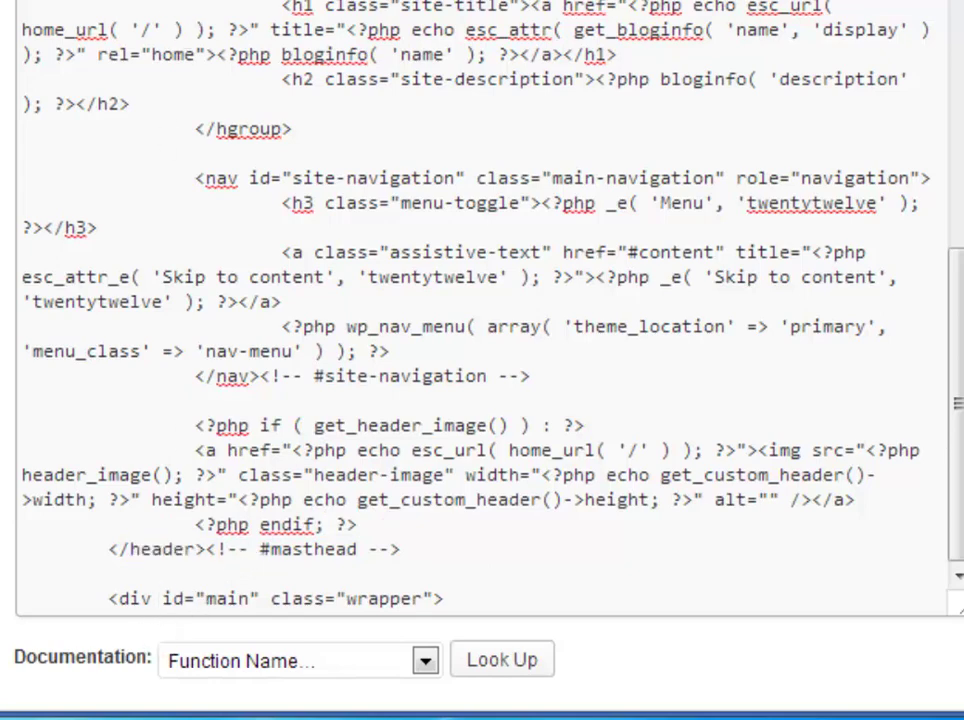
pyautogui.doubleClick(135, 549)
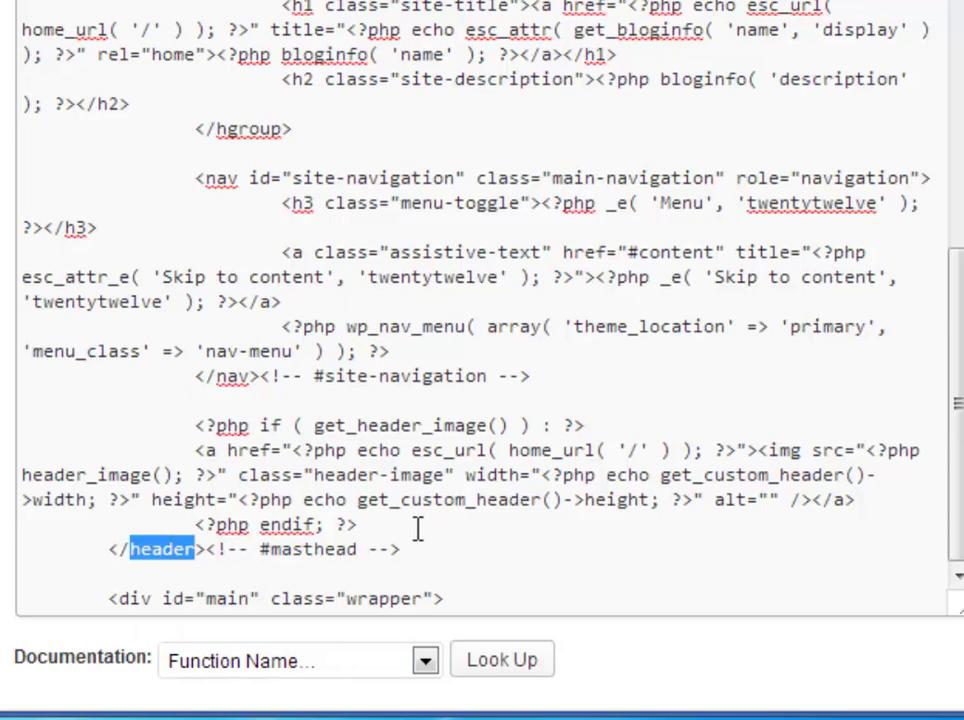
# Step: Add a blank line after the header image's endif, just above </header>
pyautogui.click(418, 530)
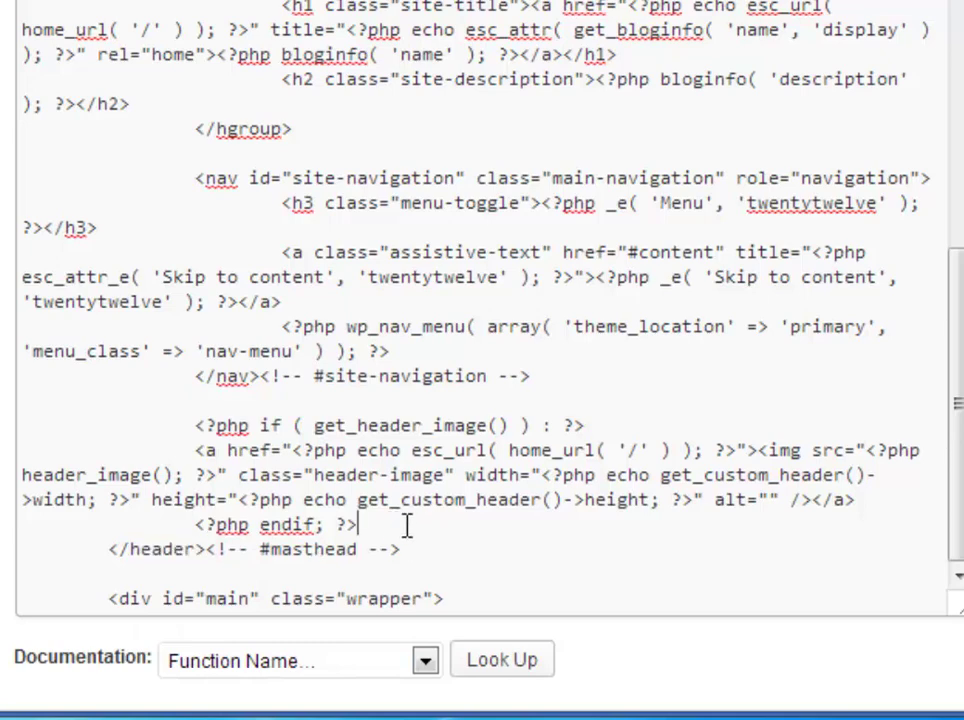
pyautogui.press('Return')
pyautogui.press('Return')
pyautogui.scroll(-1, 426, 522)
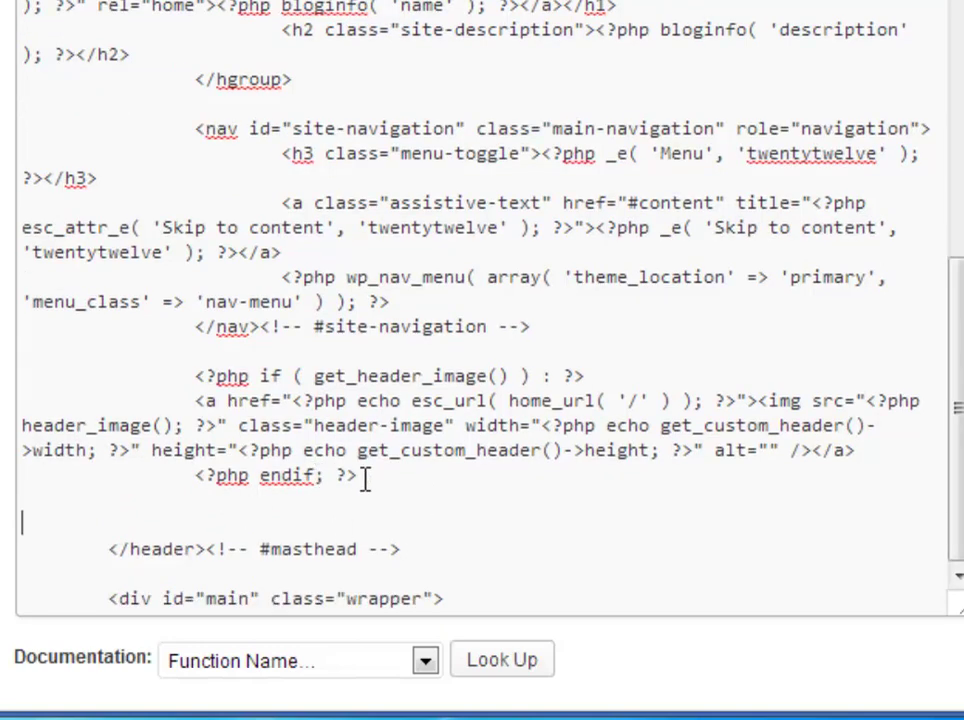
pyautogui.moveTo(358, 476); pyautogui.dragTo(185, 478)
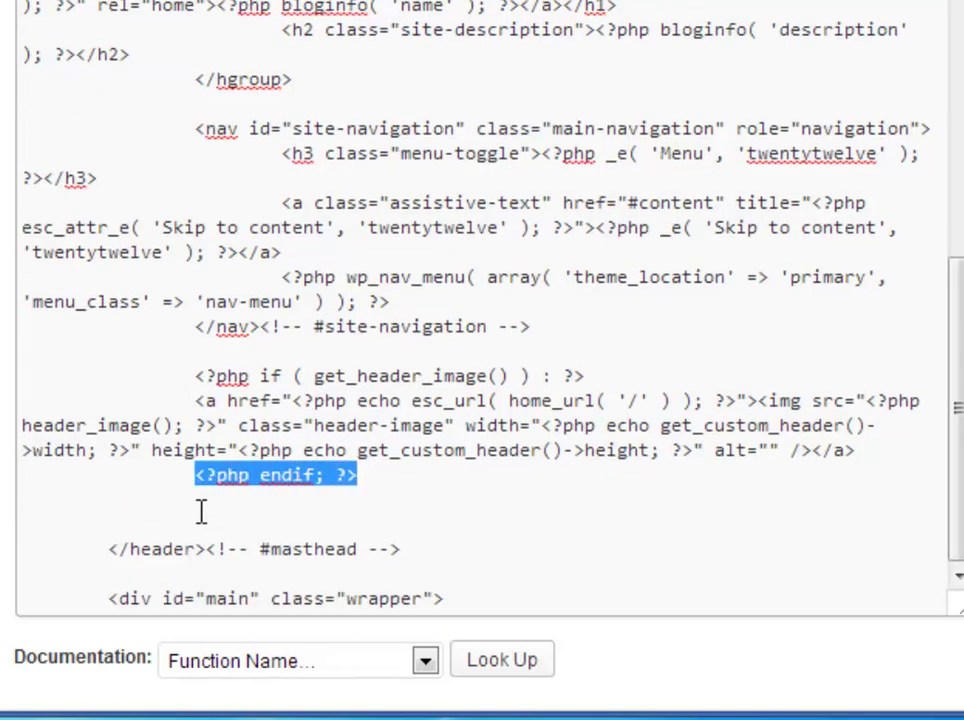
pyautogui.click(200, 508)
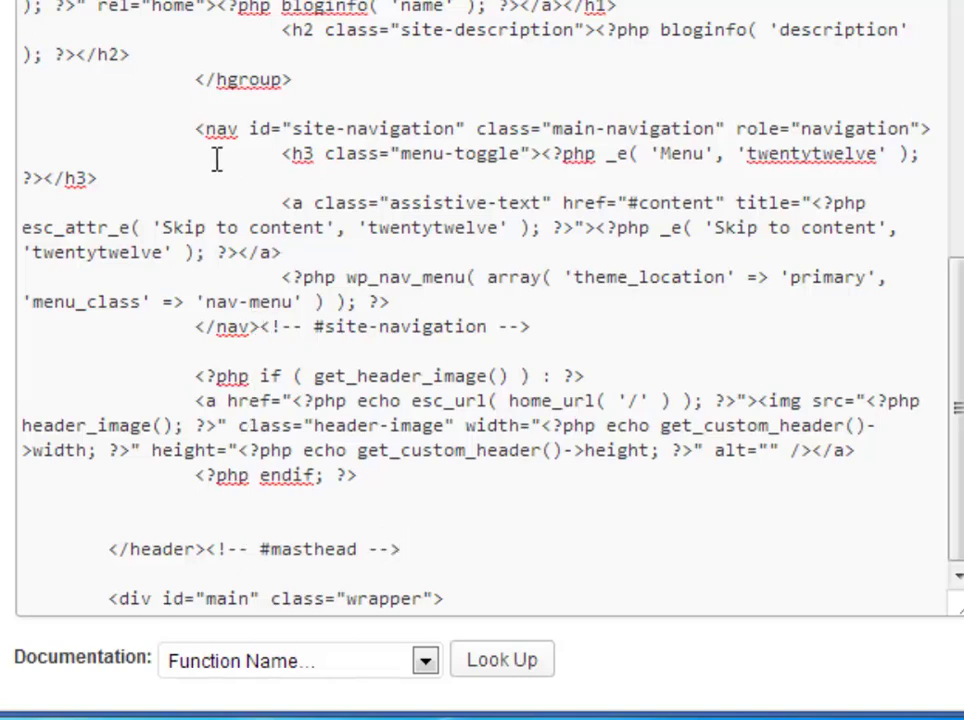
# Step: Move the site-navigation block below the header image code, above </header>, and update the file
pyautogui.moveTo(196, 128); pyautogui.dragTo(577, 331)
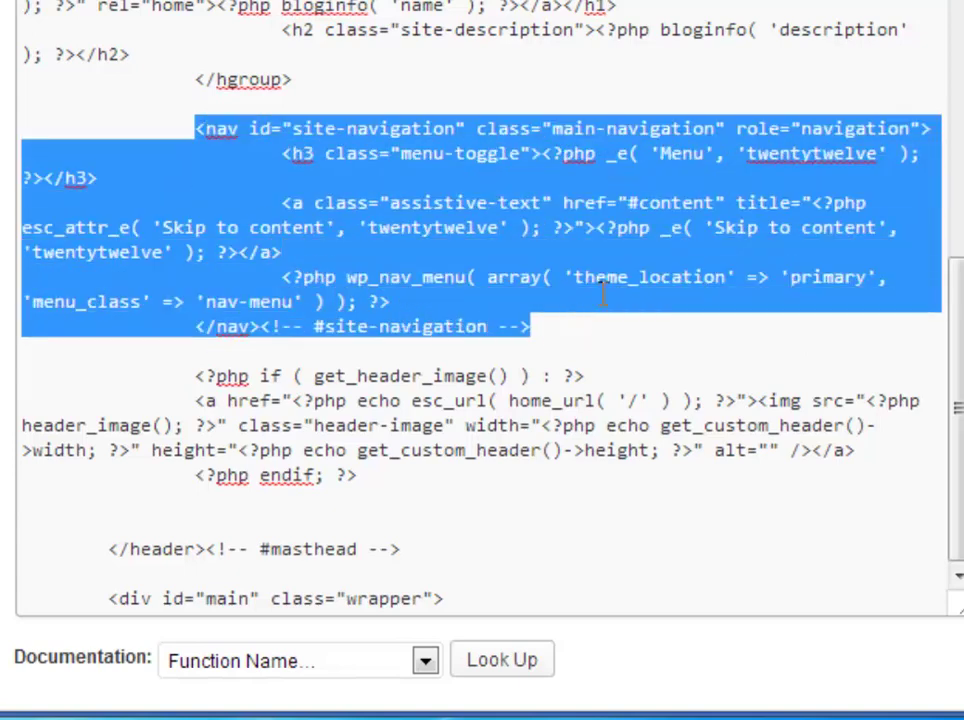
pyautogui.hotkey('ctrl', 'x')
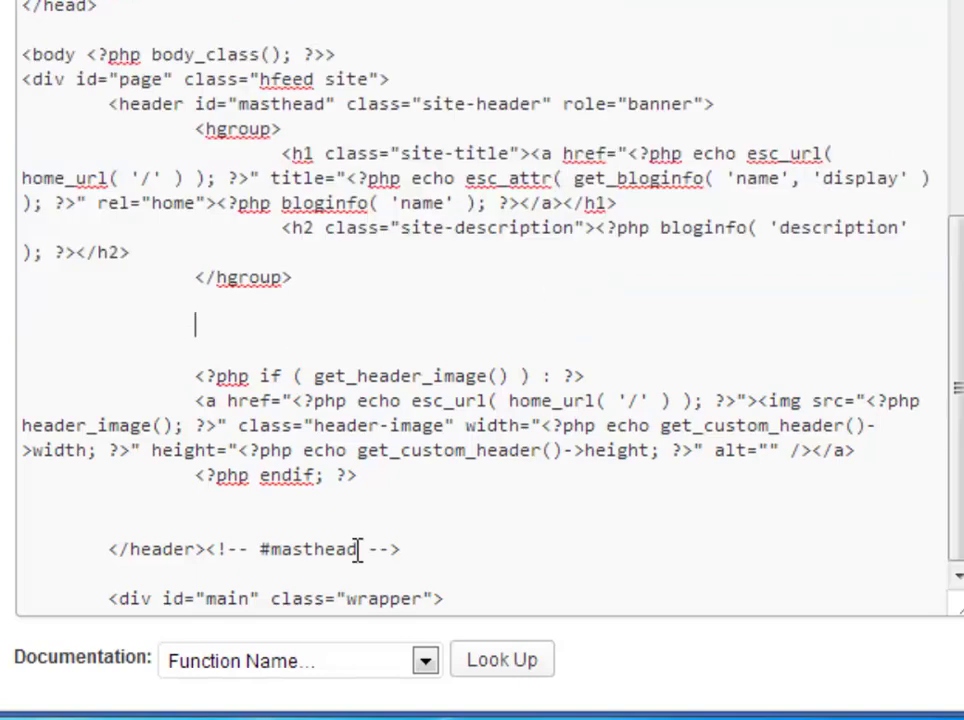
pyautogui.click(268, 514)
pyautogui.hotkey('ctrl', 'v')
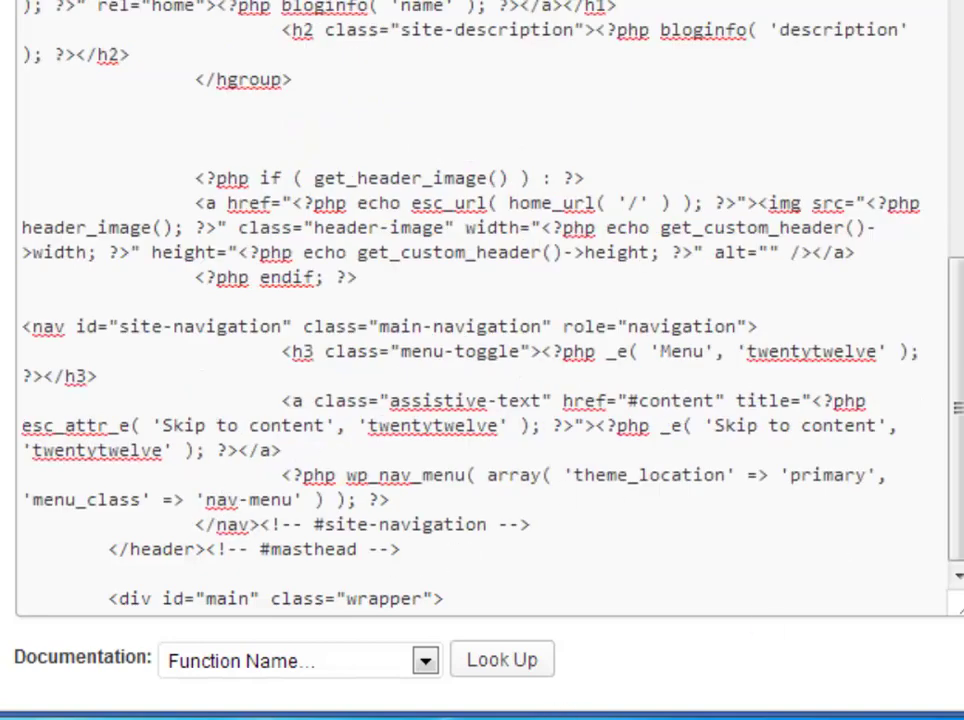
pyautogui.scroll(-3, 269, 622)
pyautogui.click(75, 583)
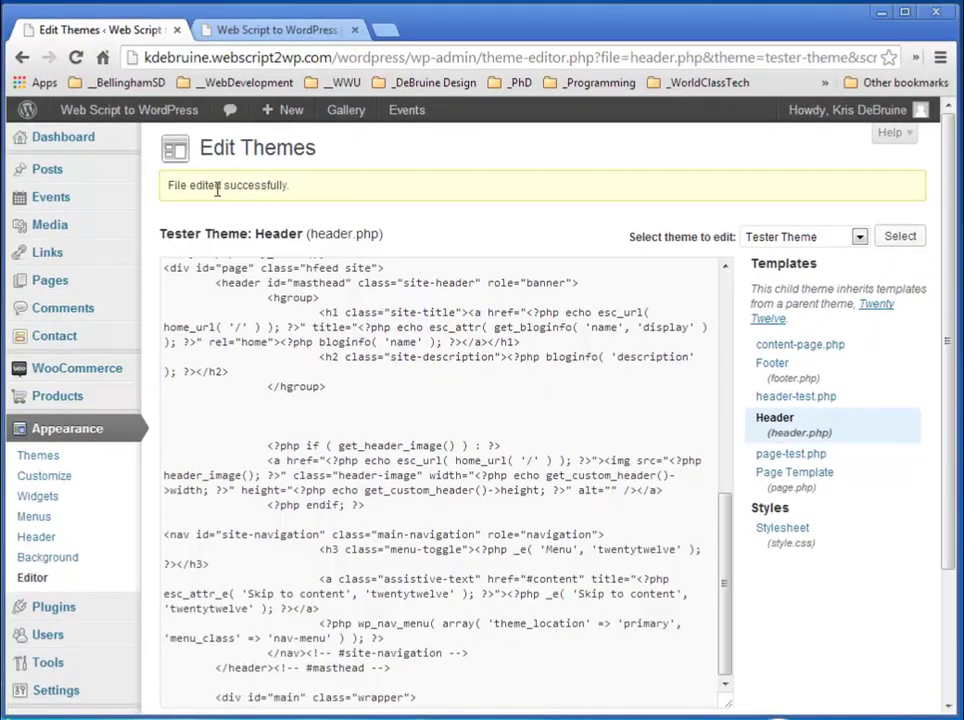
# Step: Reload the Web Script to WordPress home page to see the menu below the header image
pyautogui.click(282, 30)
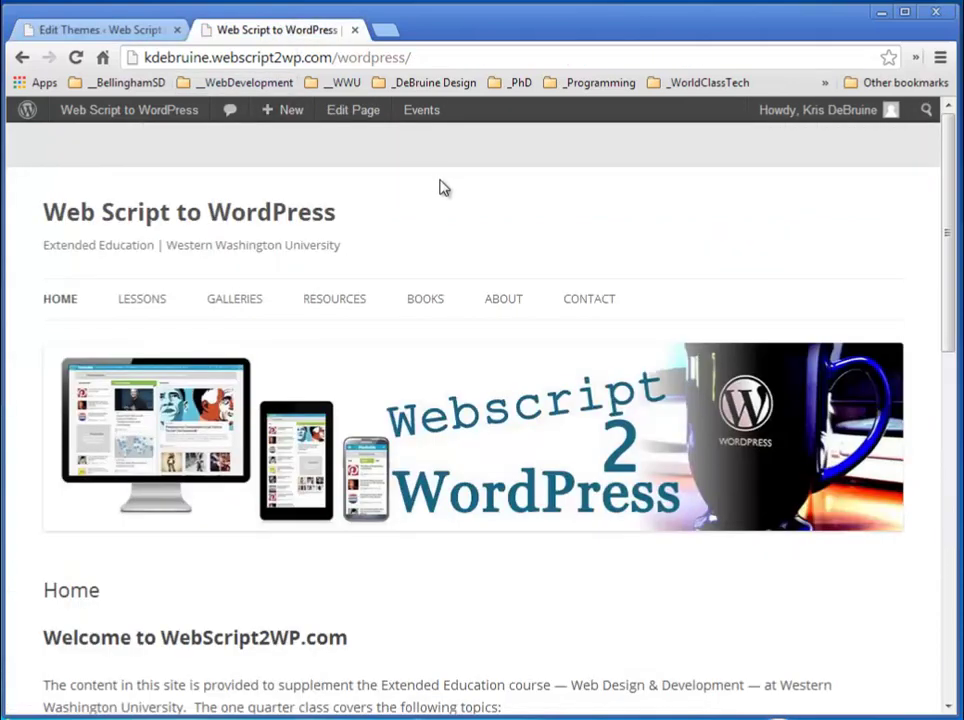
pyautogui.click(76, 58)
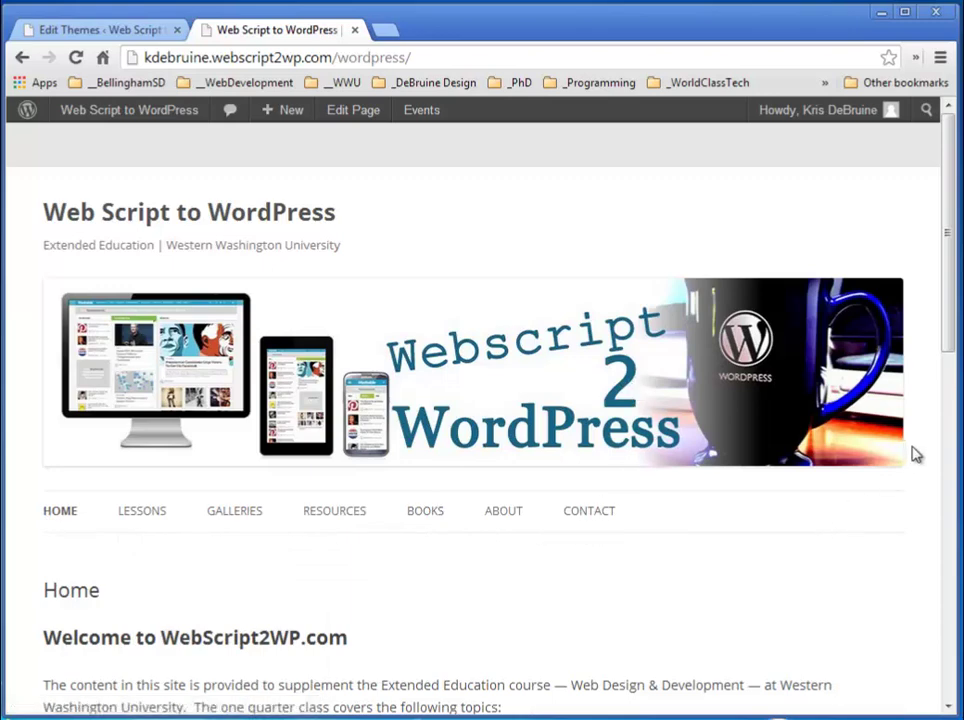
pyautogui.moveTo(950, 320)
pyautogui.mouseDown()
pyautogui.moveTo(950, 333)
pyautogui.moveTo(952, 316)
pyautogui.mouseUp()
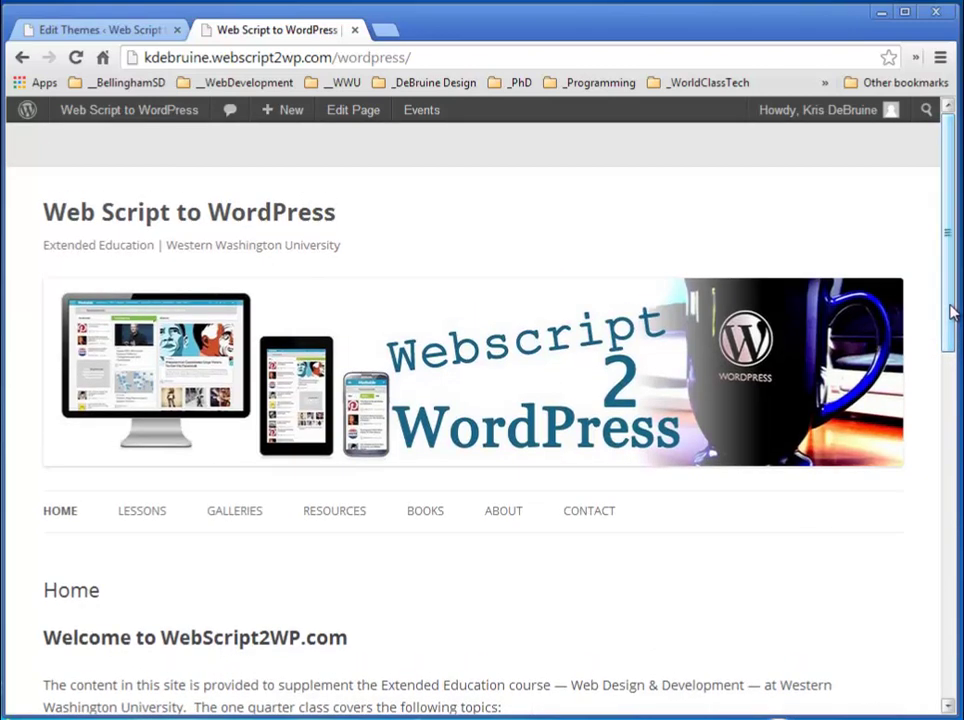